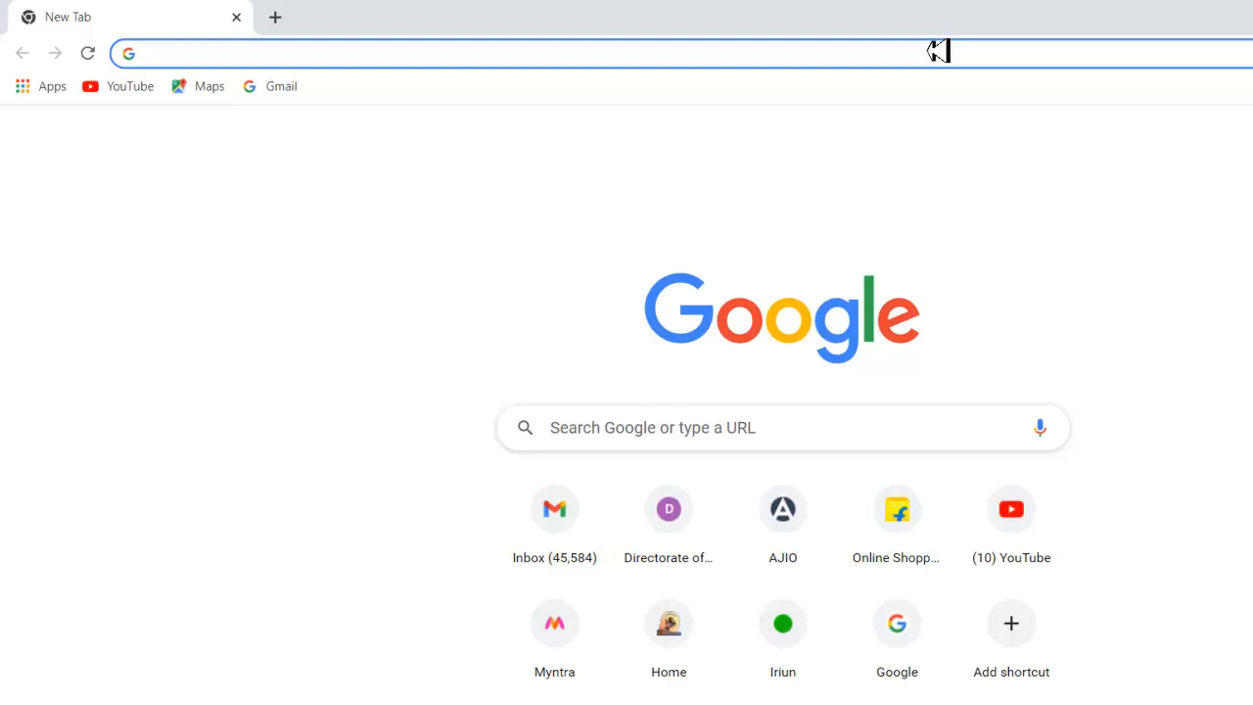
# Search the web for "download python" and open the Python.org page for downloading the latest version
pyautogui.write('do')
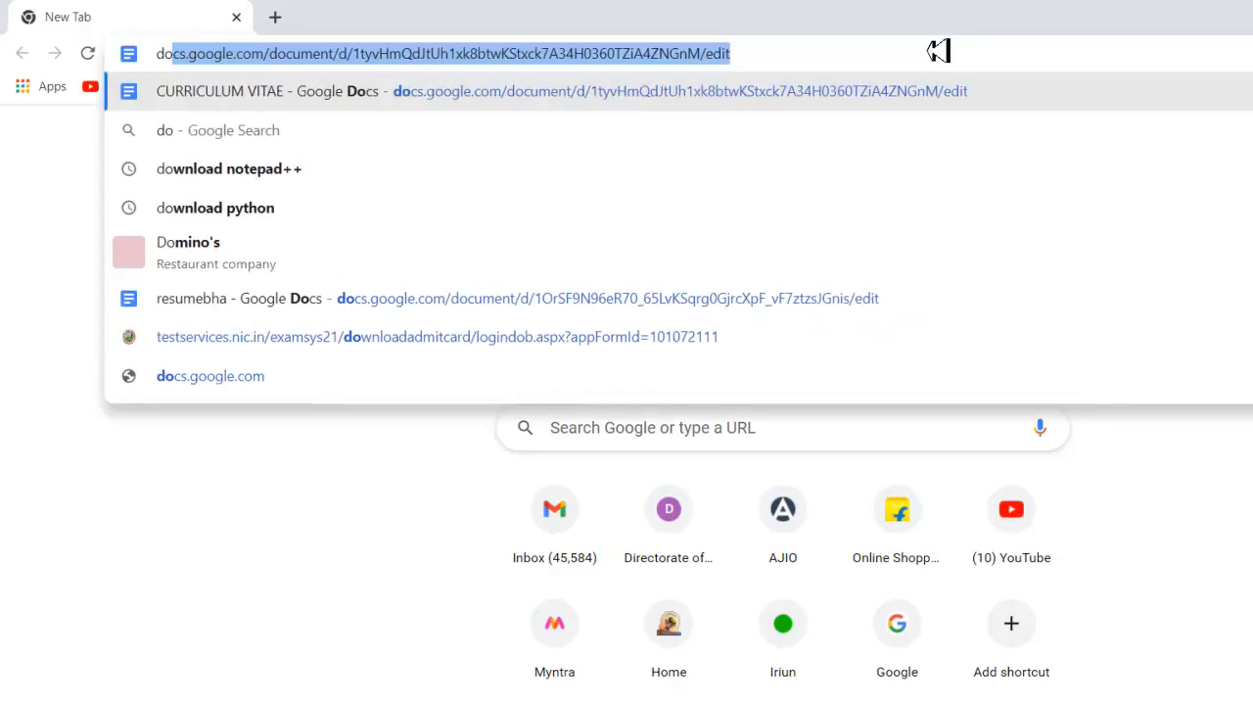
pyautogui.write('wnload')
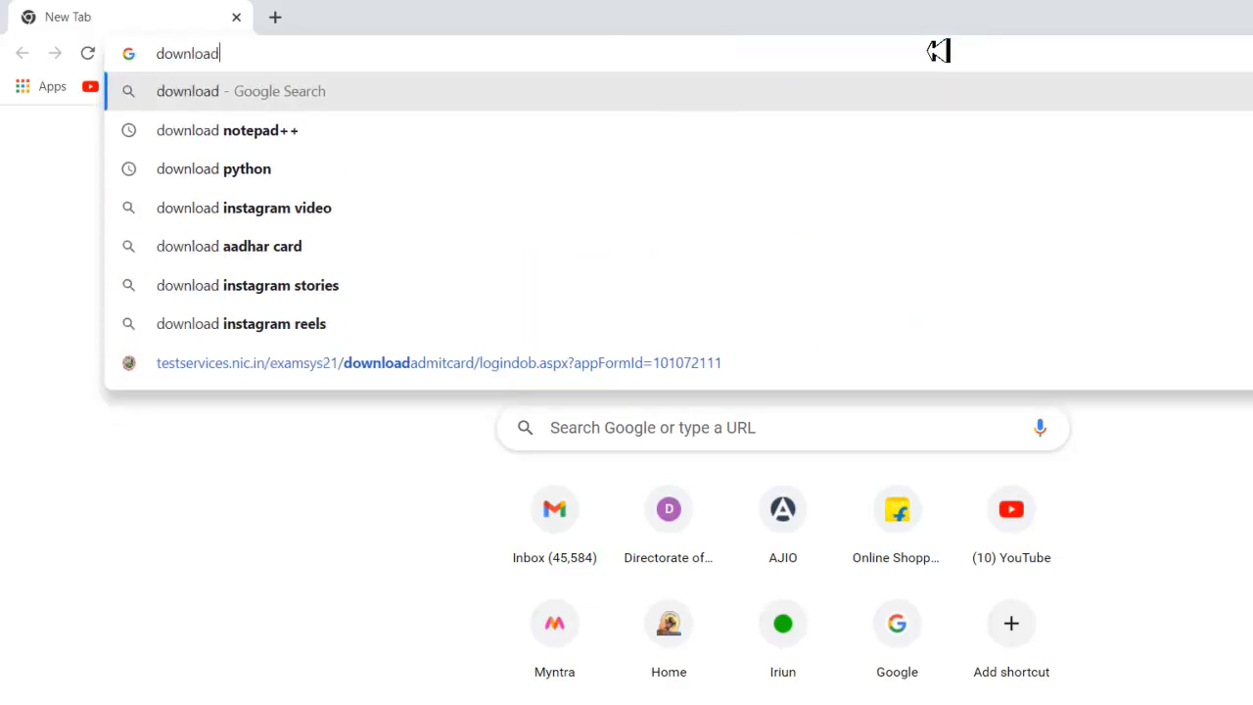
pyautogui.write(' python')
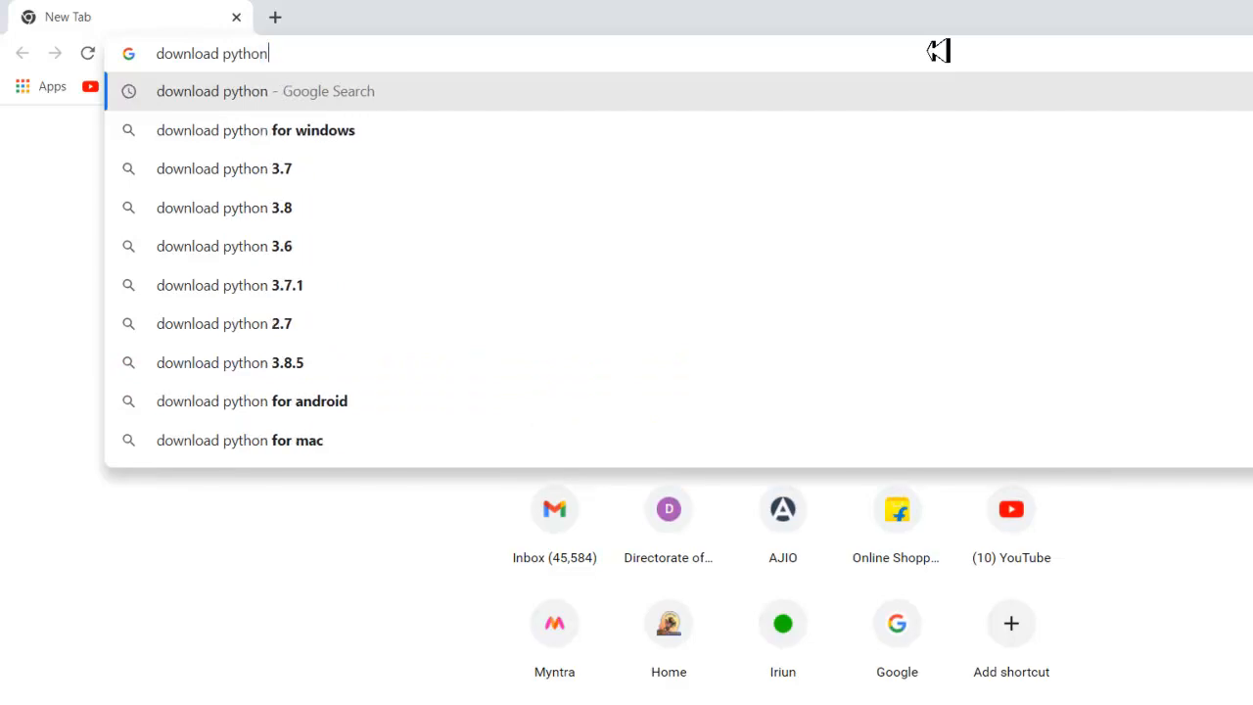
pyautogui.press('Return')
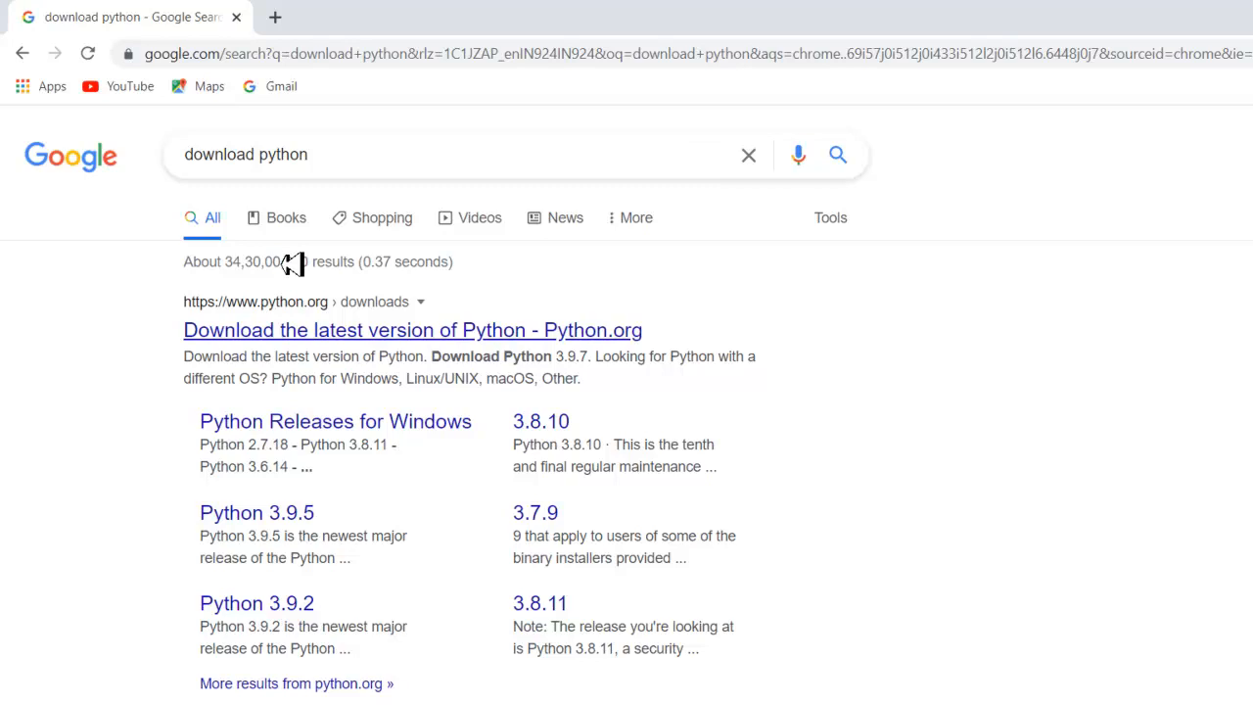
pyautogui.click(293, 329)
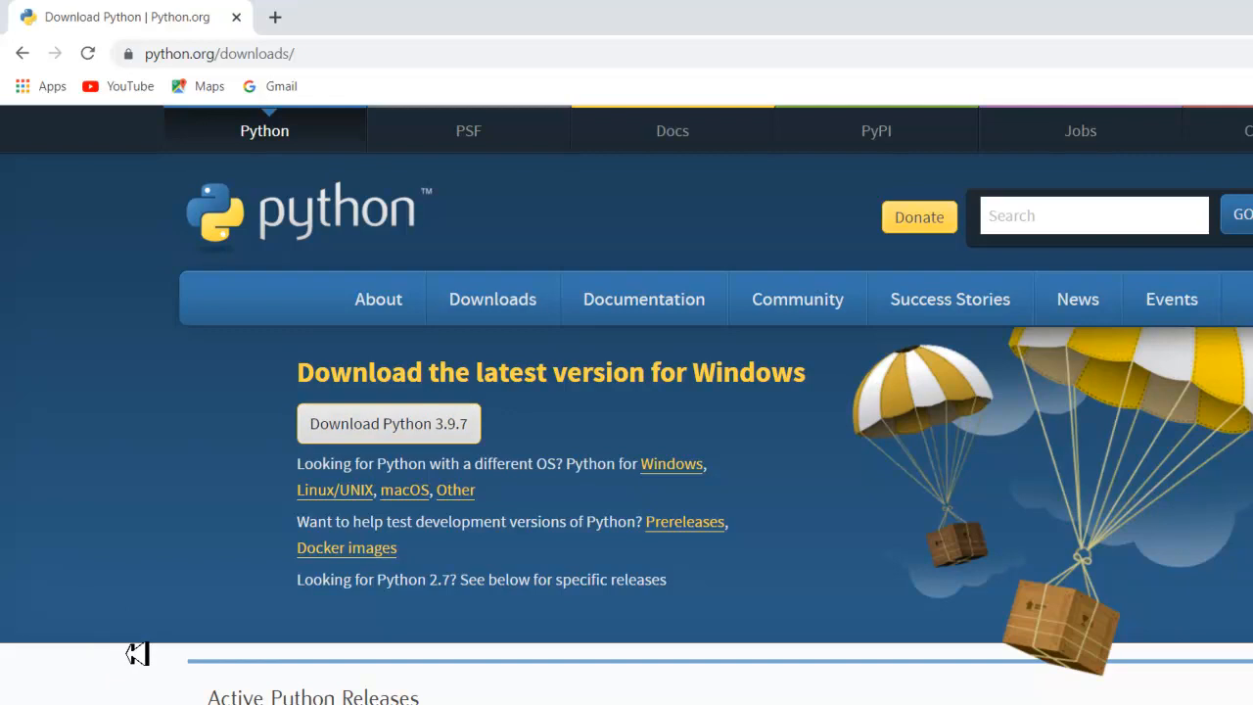
# Launch the downloaded Python installer and set the app source to "Anywhere, but warn me before installing an app that's not from the Microsoft Store"
pyautogui.click(184, 655)
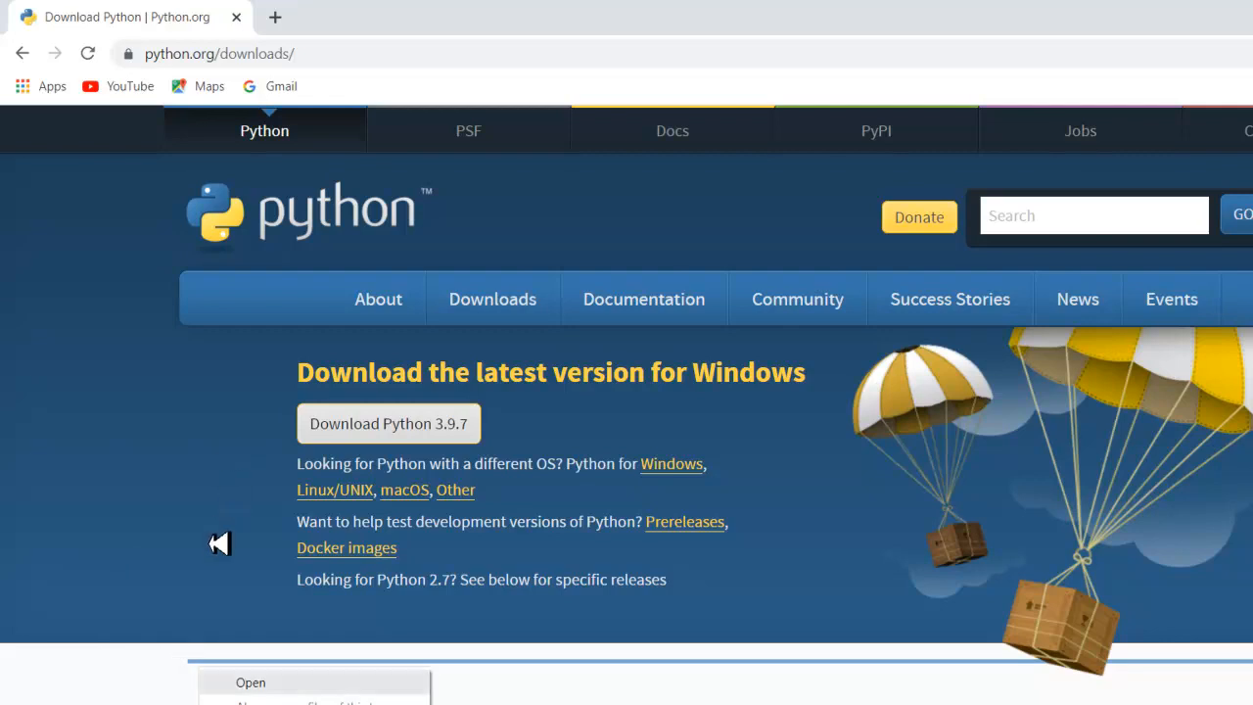
pyautogui.click(251, 682)
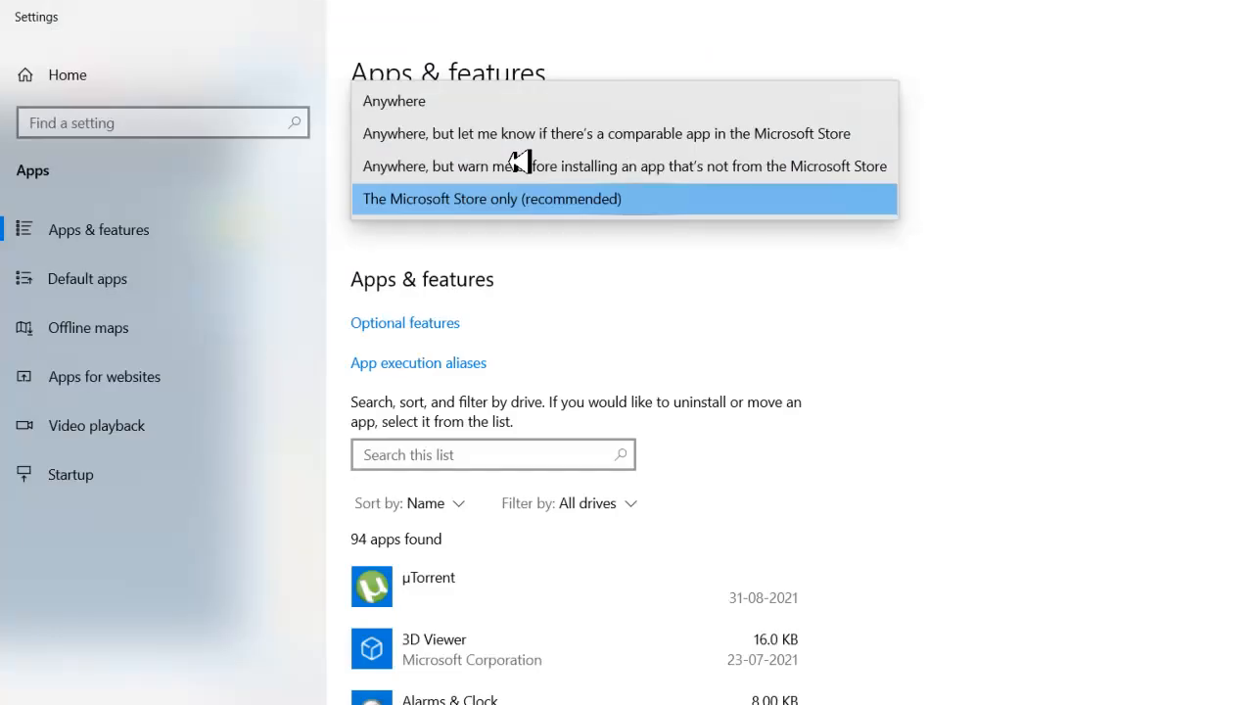
pyautogui.click(506, 156)
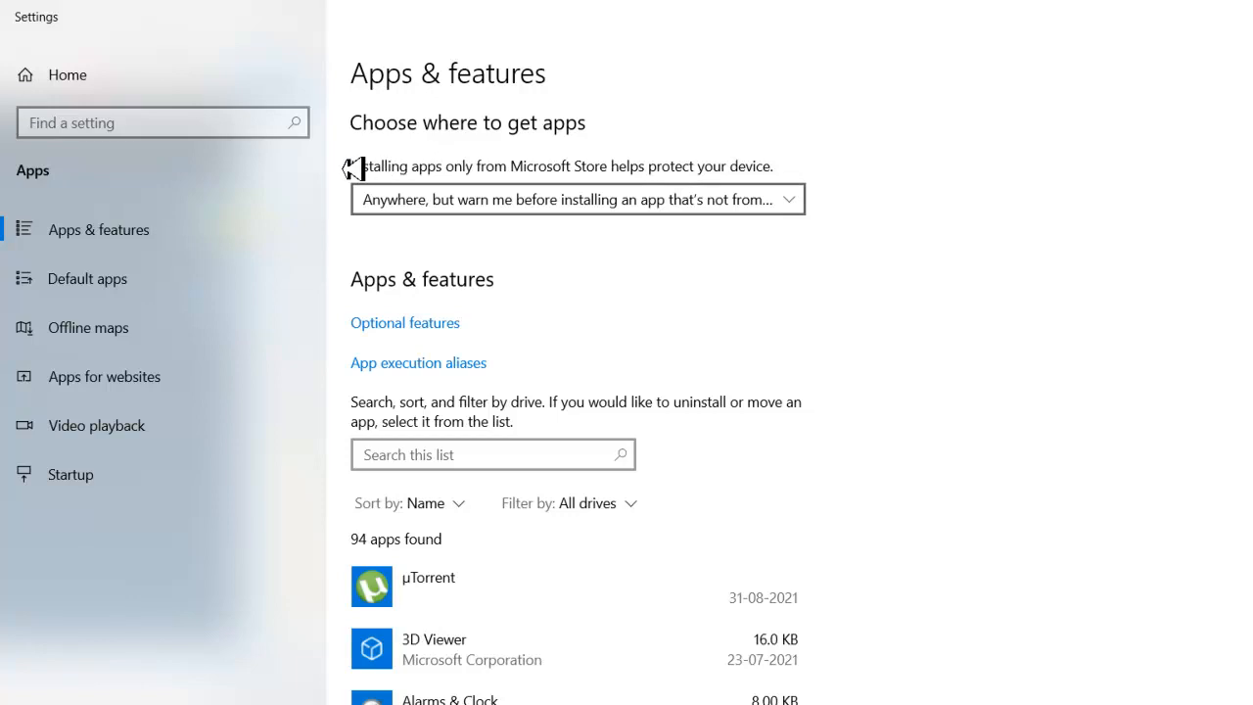
pyautogui.click(640, 168)
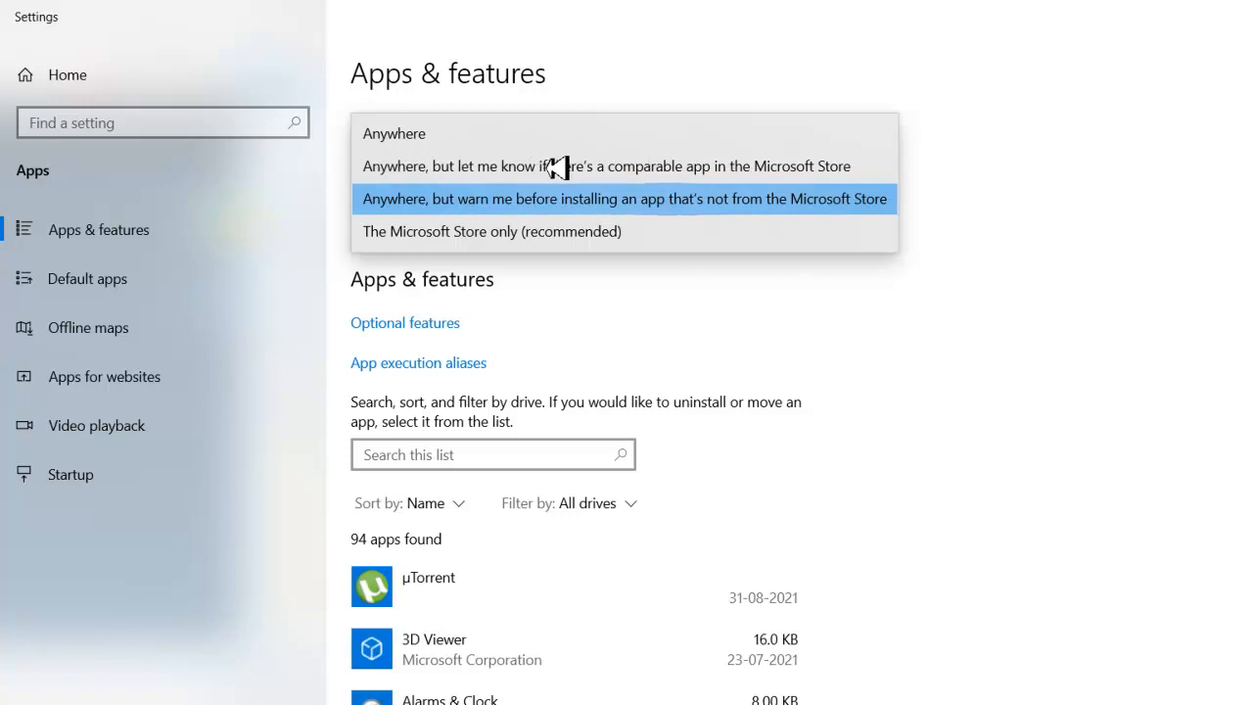
pyautogui.click(658, 251)
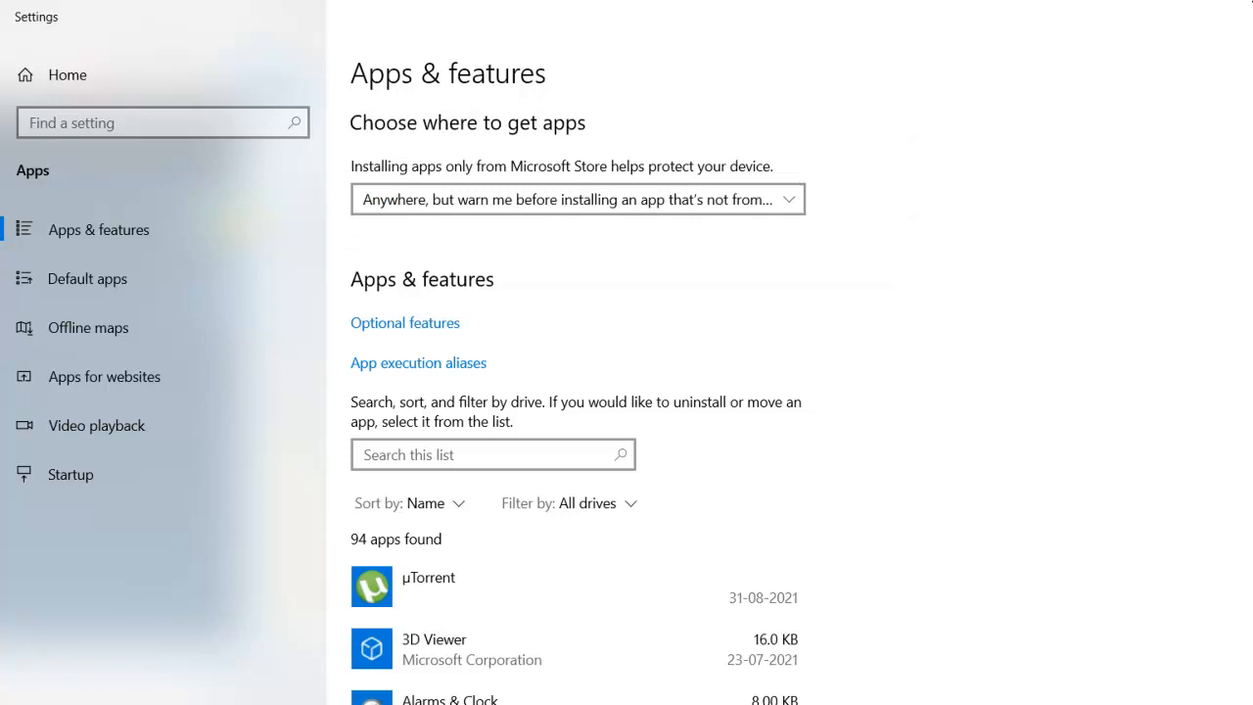
pyautogui.click(1242, 18)
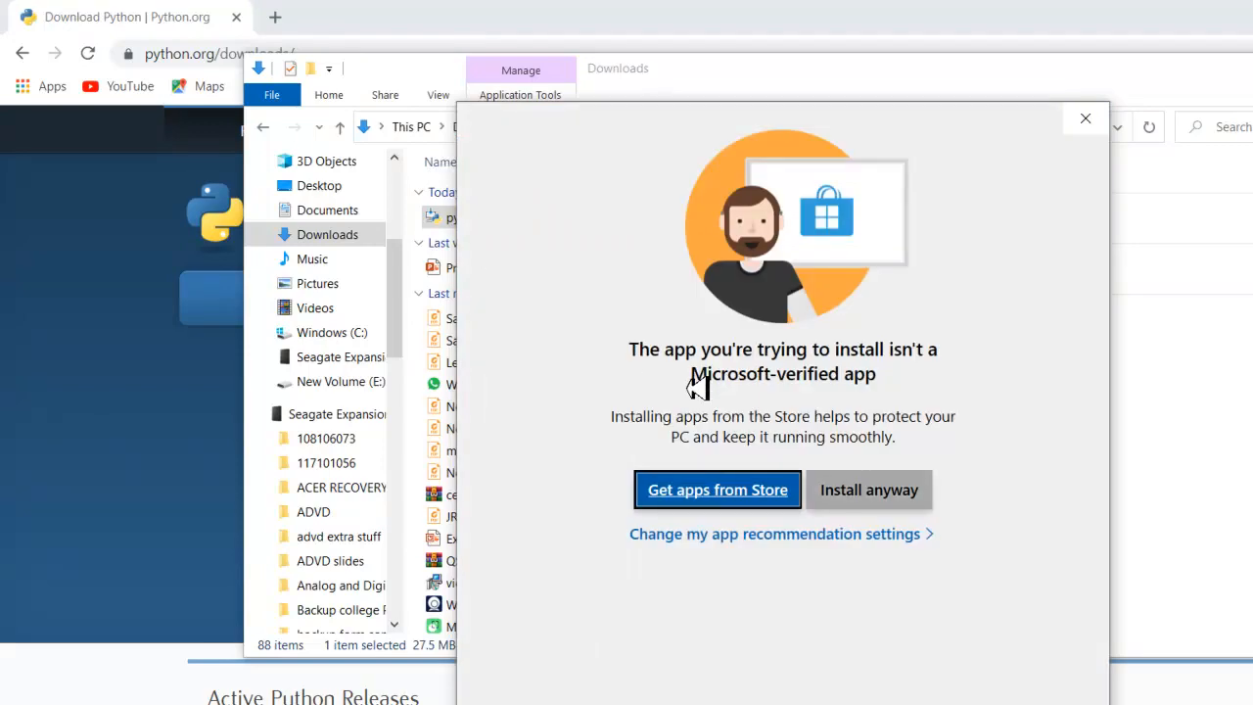
# Choose to install the non-verified app anyway and start the Python 3.9.7 (64-bit) installation with default settings
pyautogui.click(869, 490)
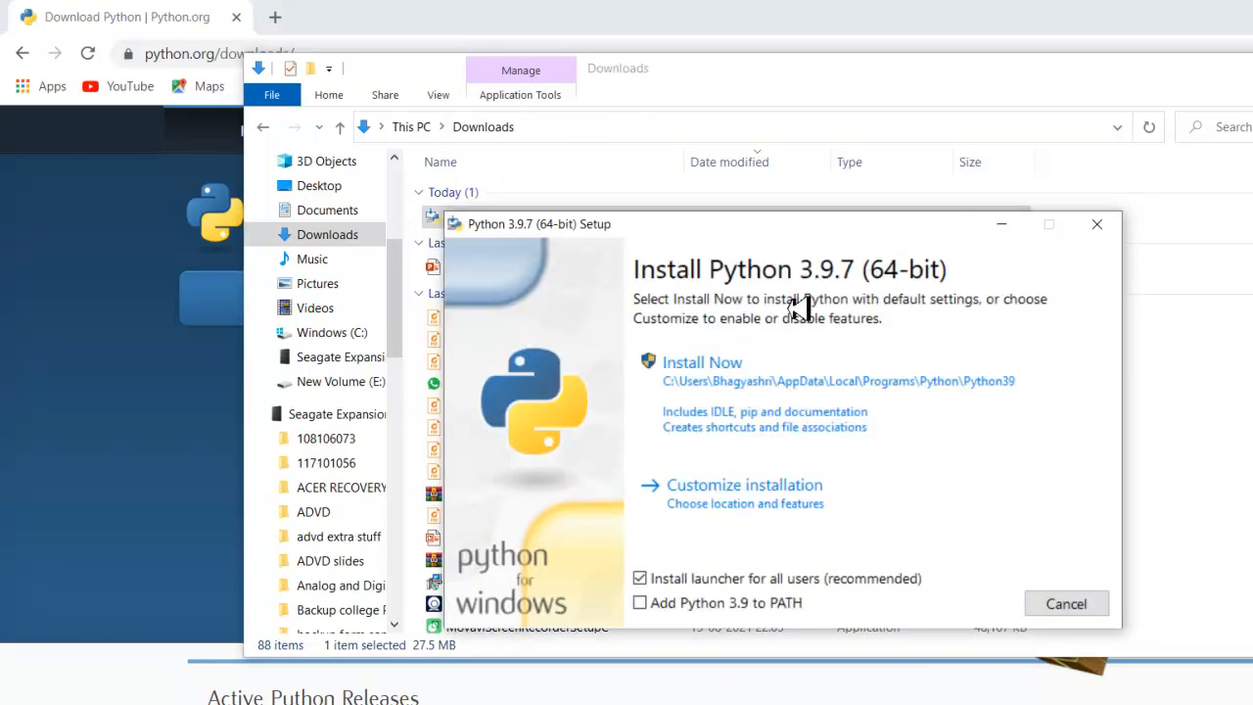
pyautogui.click(649, 344)
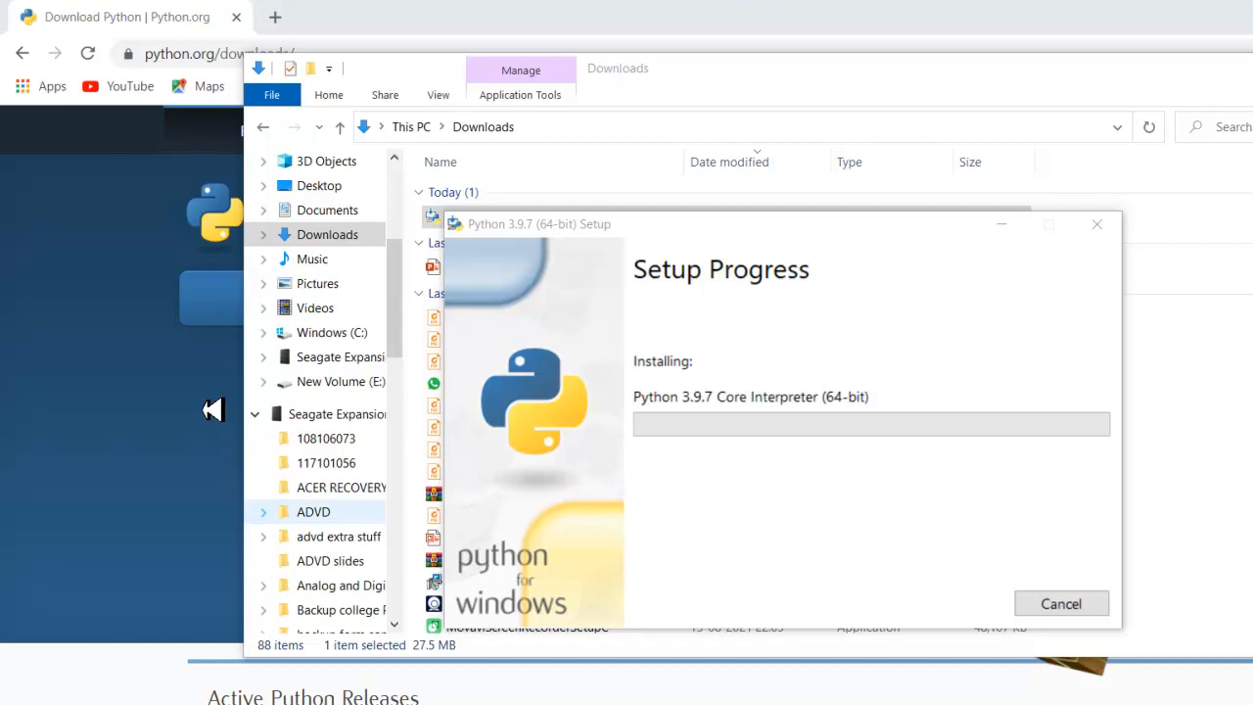
# Examine the active Python releases and the list of specific release versions on the Python.org downloads page
pyautogui.click(107, 409)
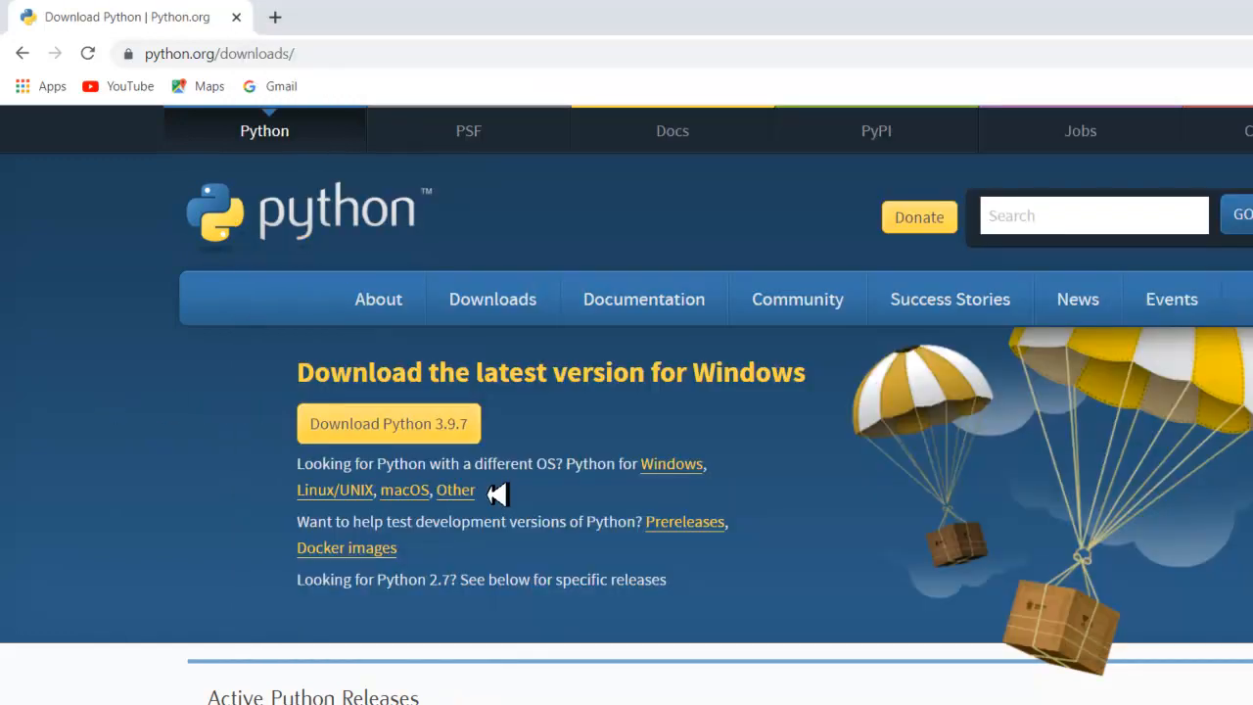
pyautogui.scroll(-3, 640, 552)
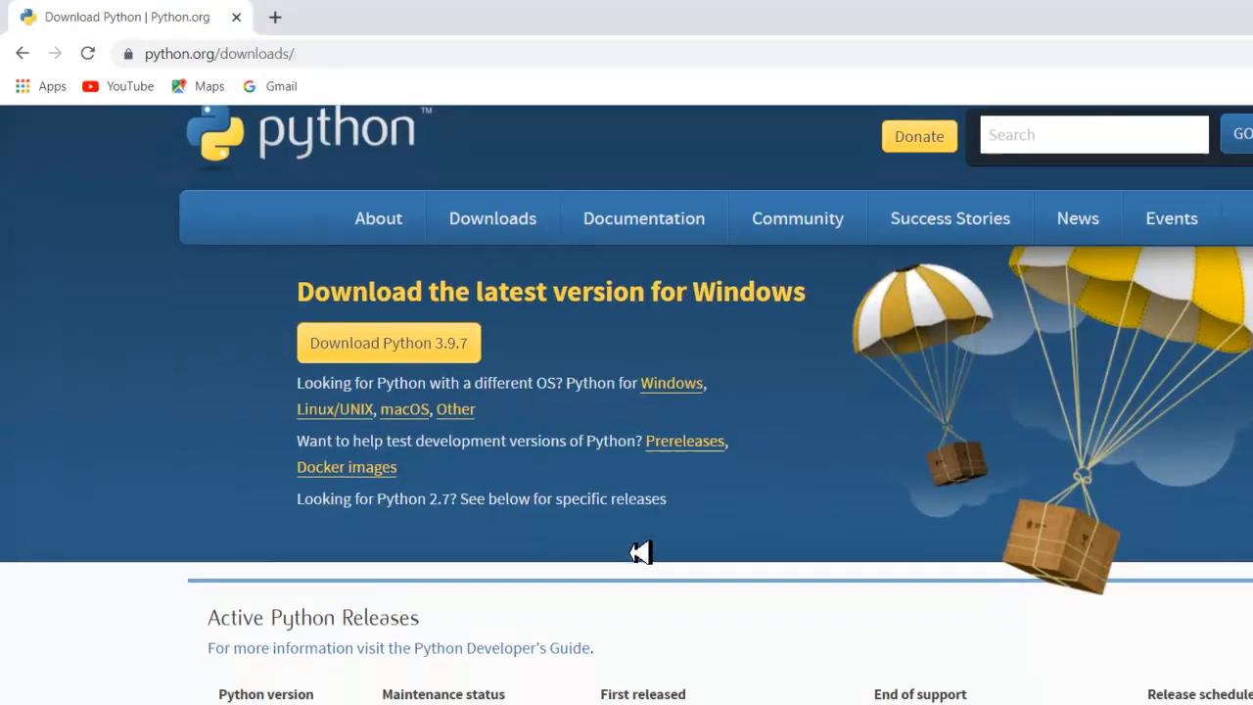
pyautogui.scroll(-2, 640, 552)
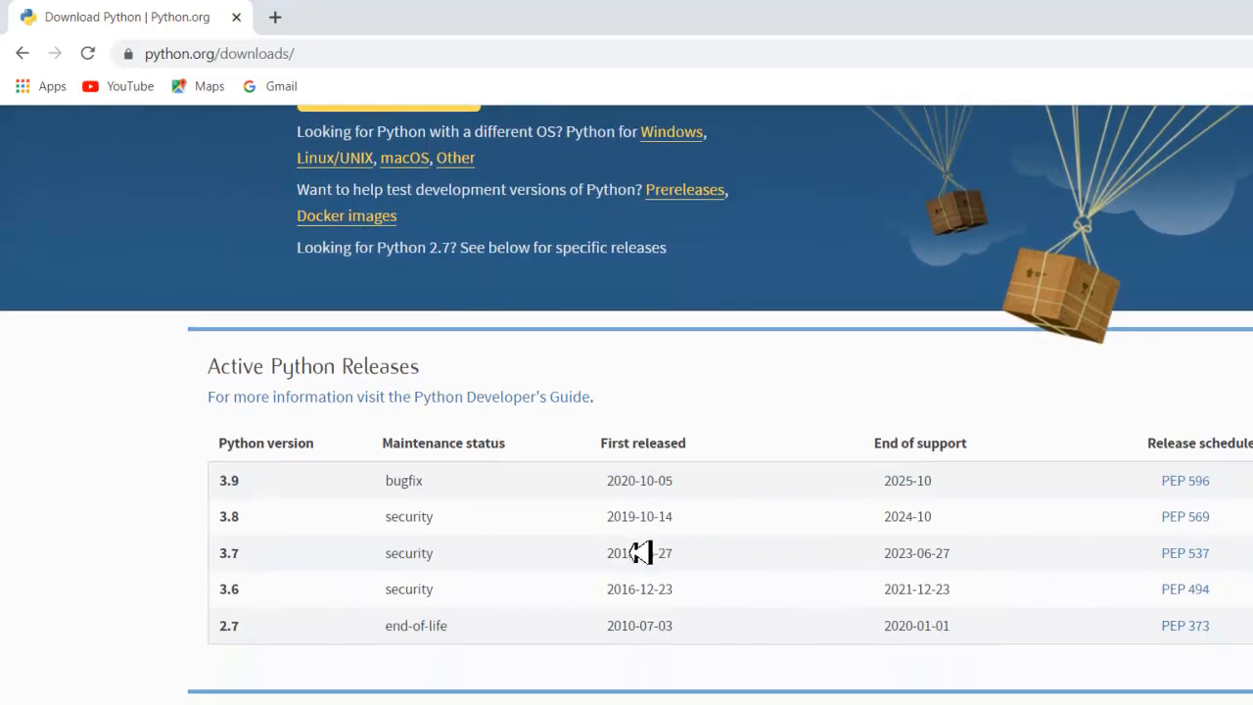
pyautogui.scroll(-3, 640, 552)
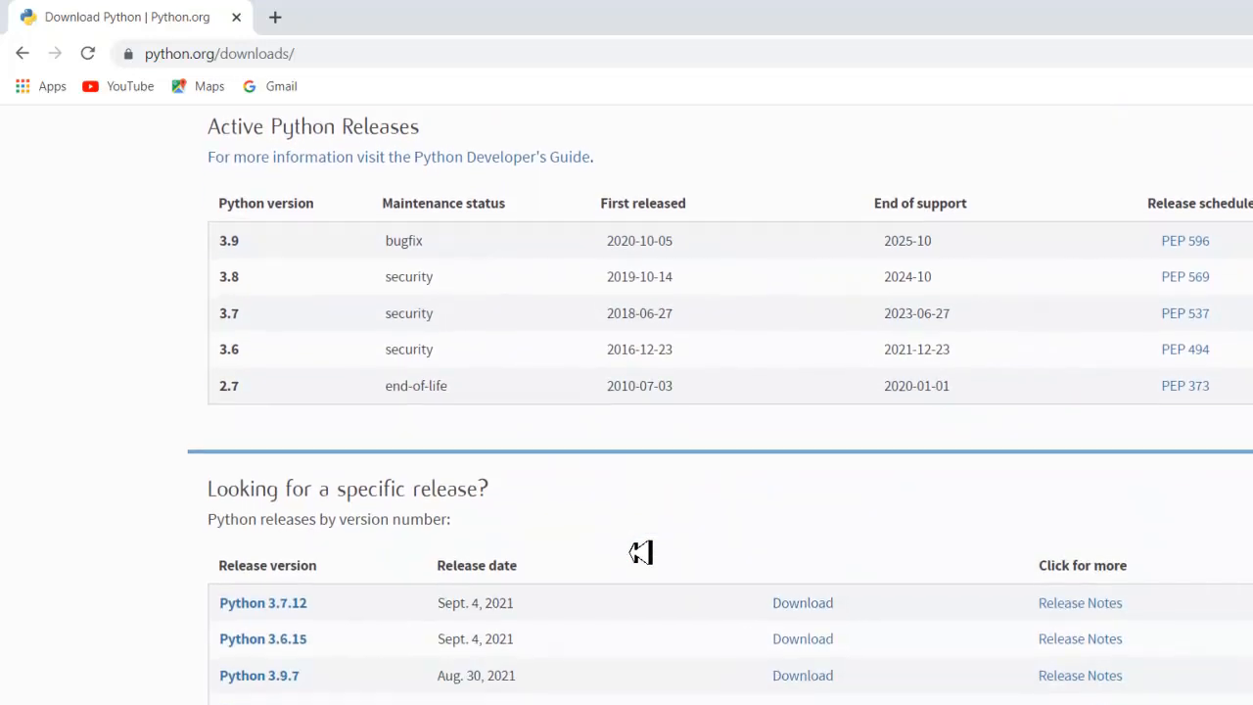
pyautogui.scroll(-2, 640, 552)
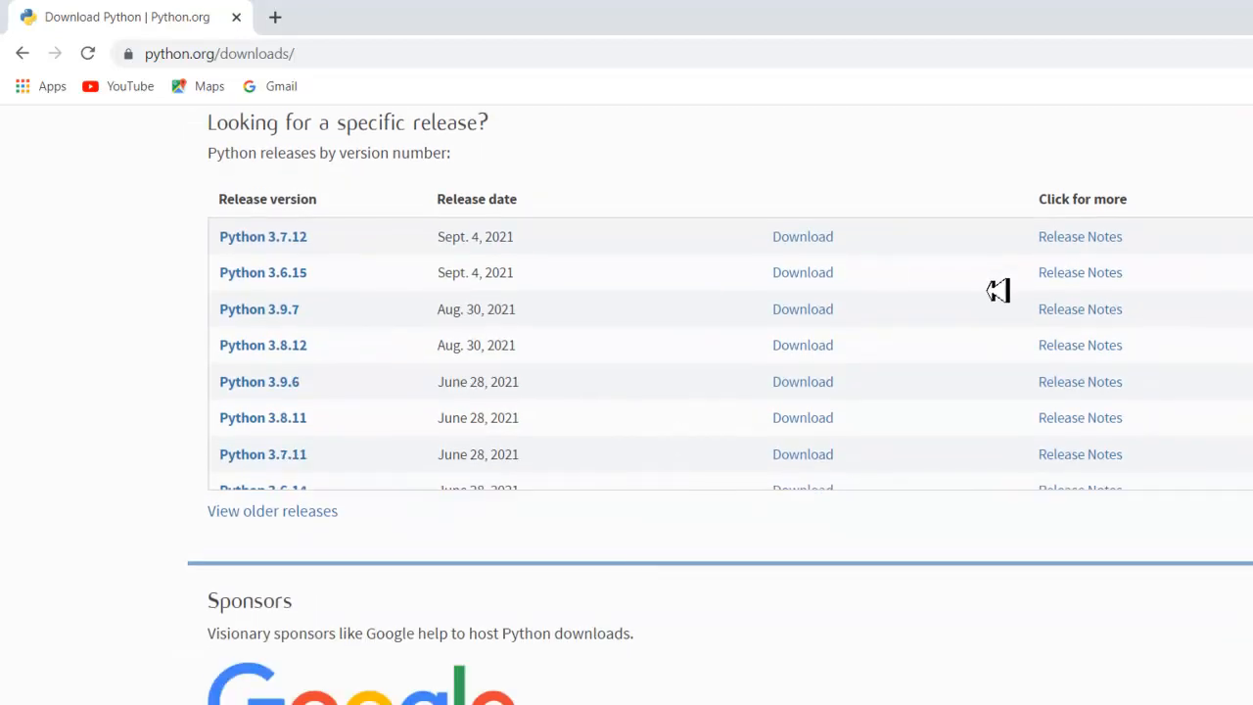
pyautogui.scroll(-1, 1076, 382)
pyautogui.scroll(-5, 1077, 382)
pyautogui.scroll(-5, 1076, 382)
pyautogui.scroll(-1, 1077, 381)
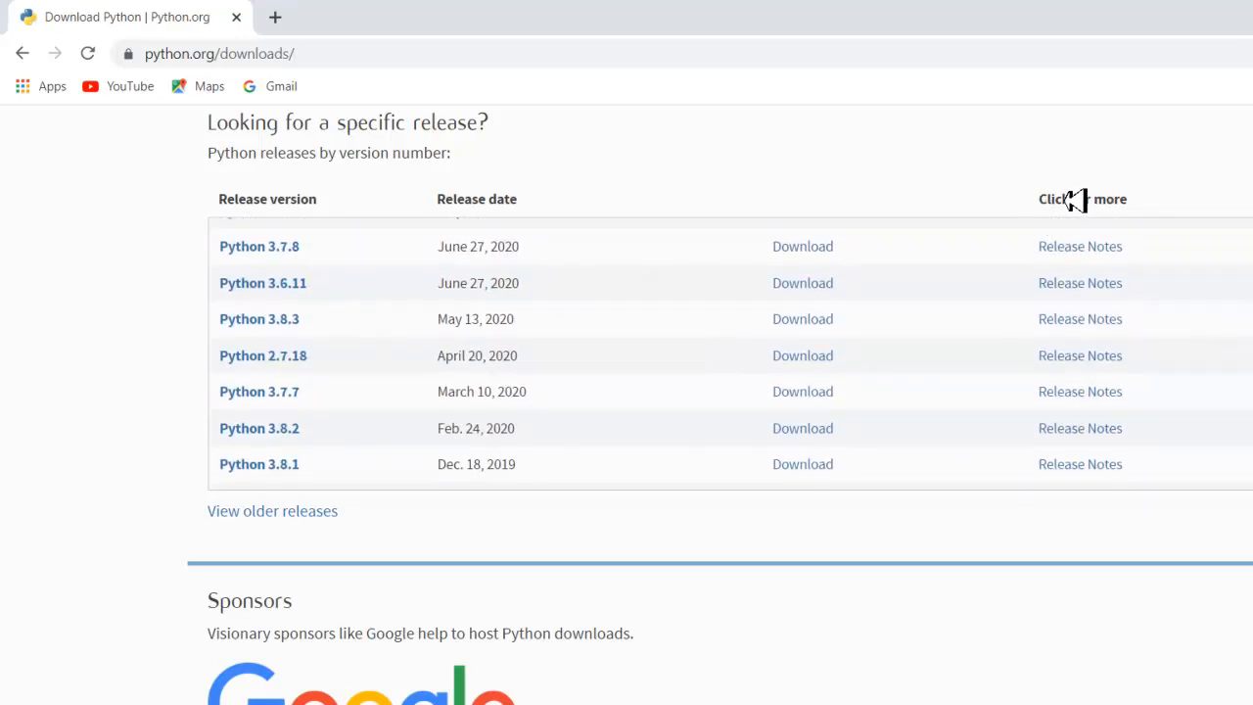
pyautogui.scroll(10, 1076, 200)
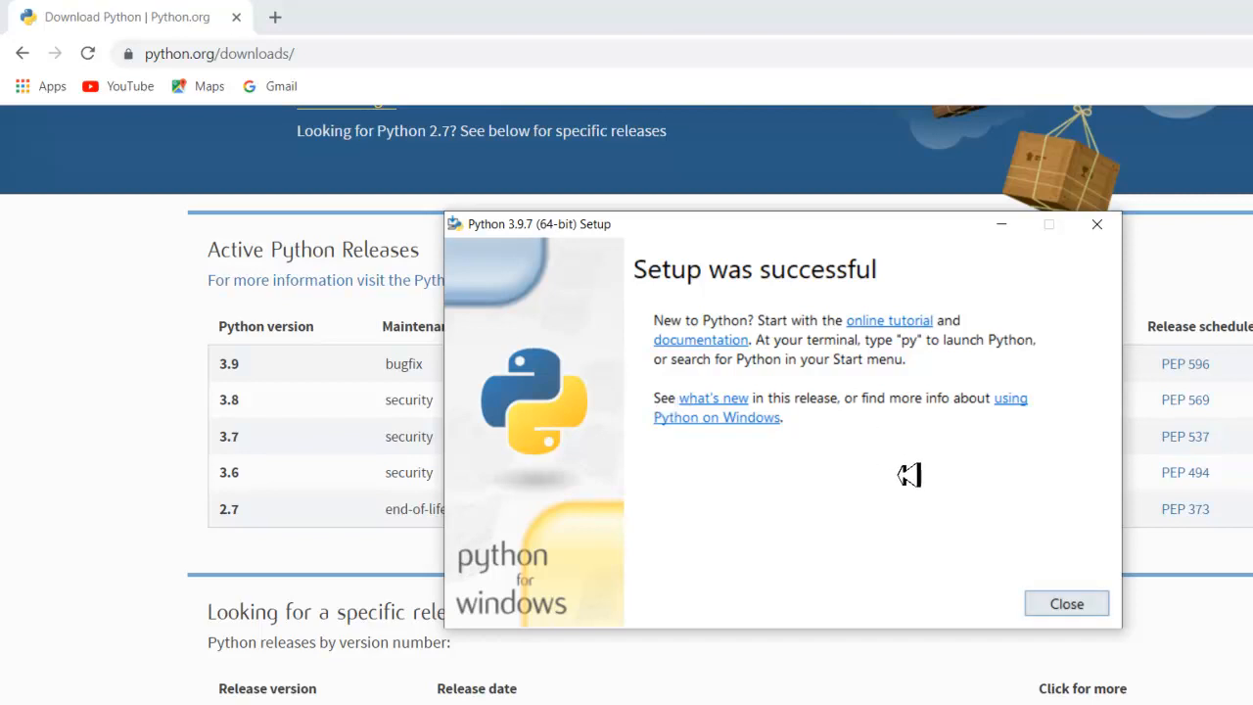
# Close the finished Python setup and clear the browser and Downloads windows off the desktop
pyautogui.press('Return')
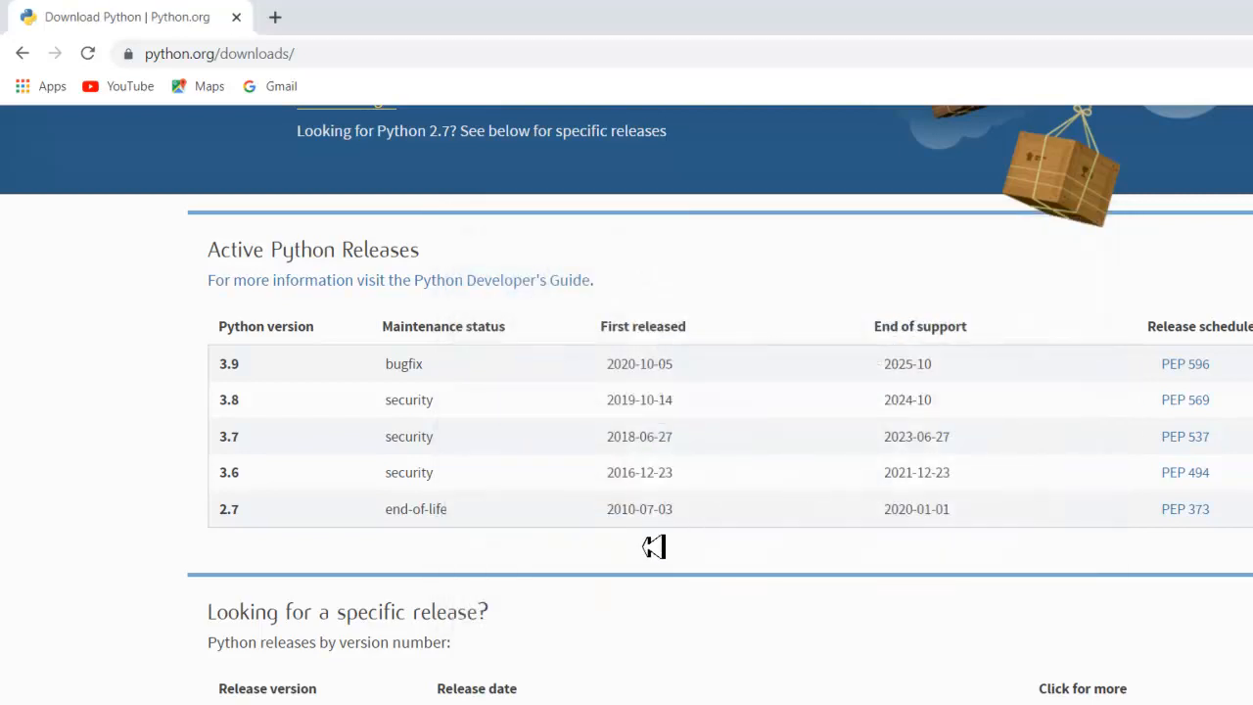
pyautogui.click(1162, 10)
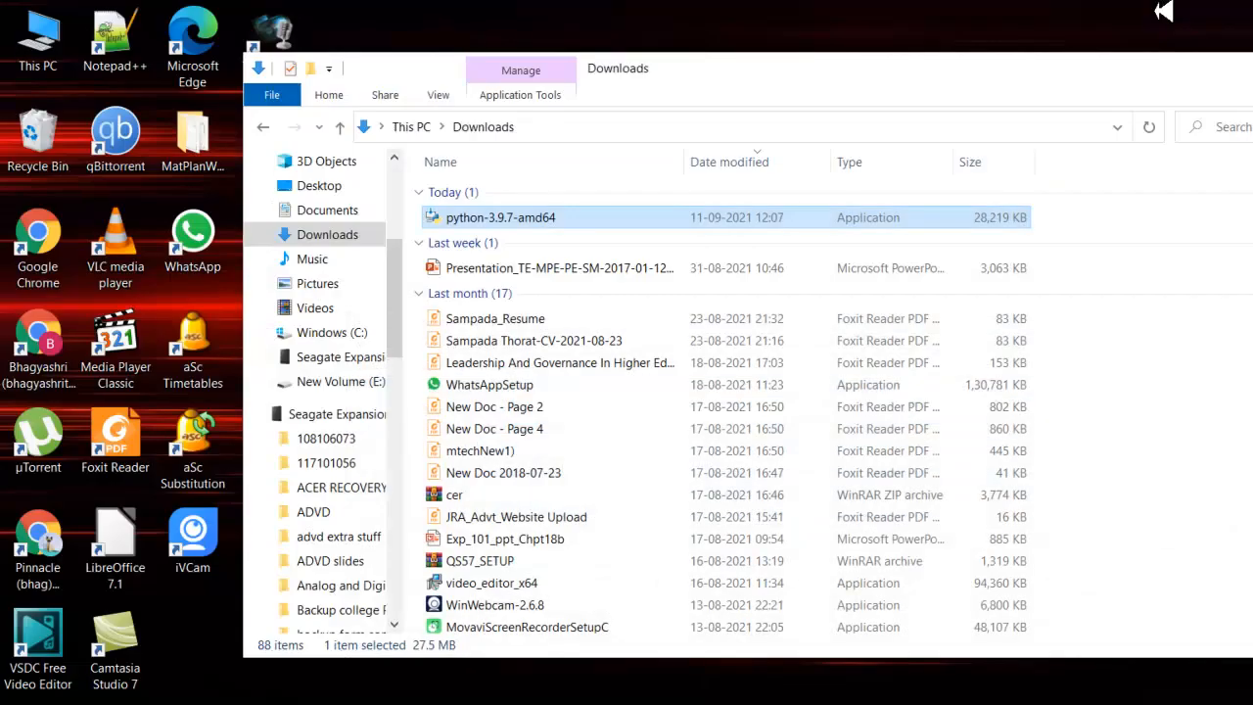
pyautogui.click(1030, 57)
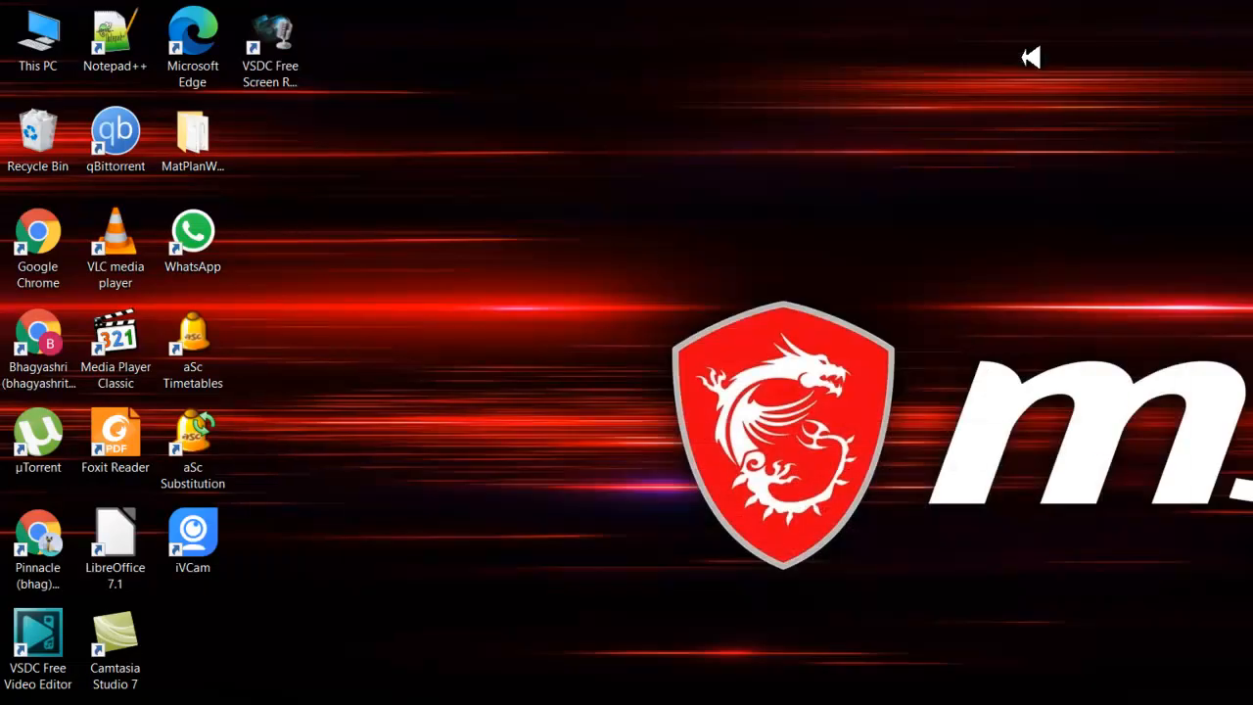
# Search Windows for "command" and open the Command Prompt
pyautogui.click(168, 694)
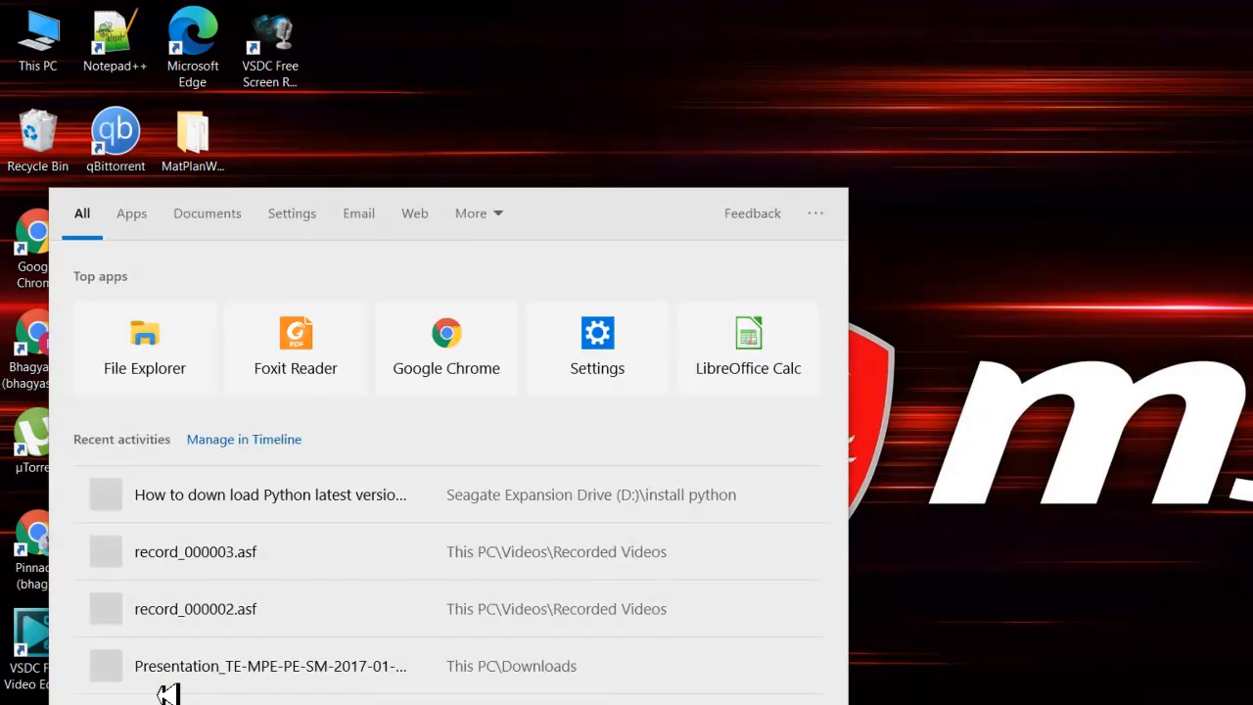
pyautogui.write('command')
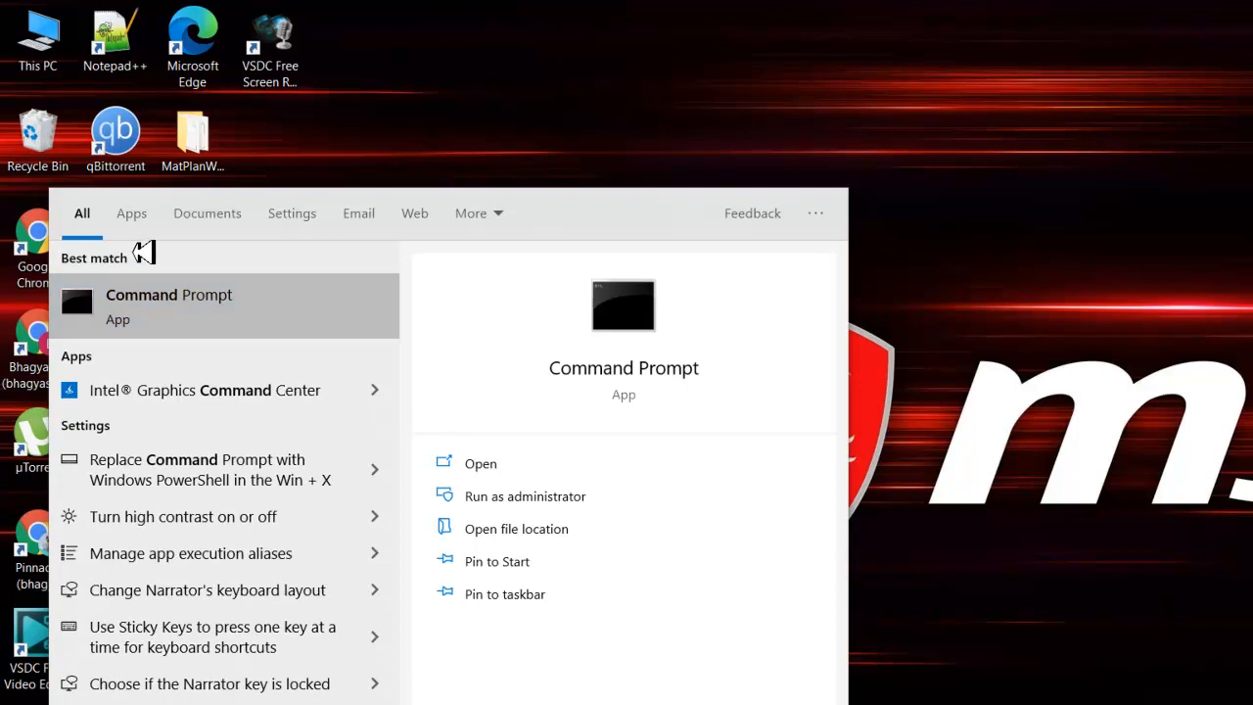
pyautogui.press('Return')
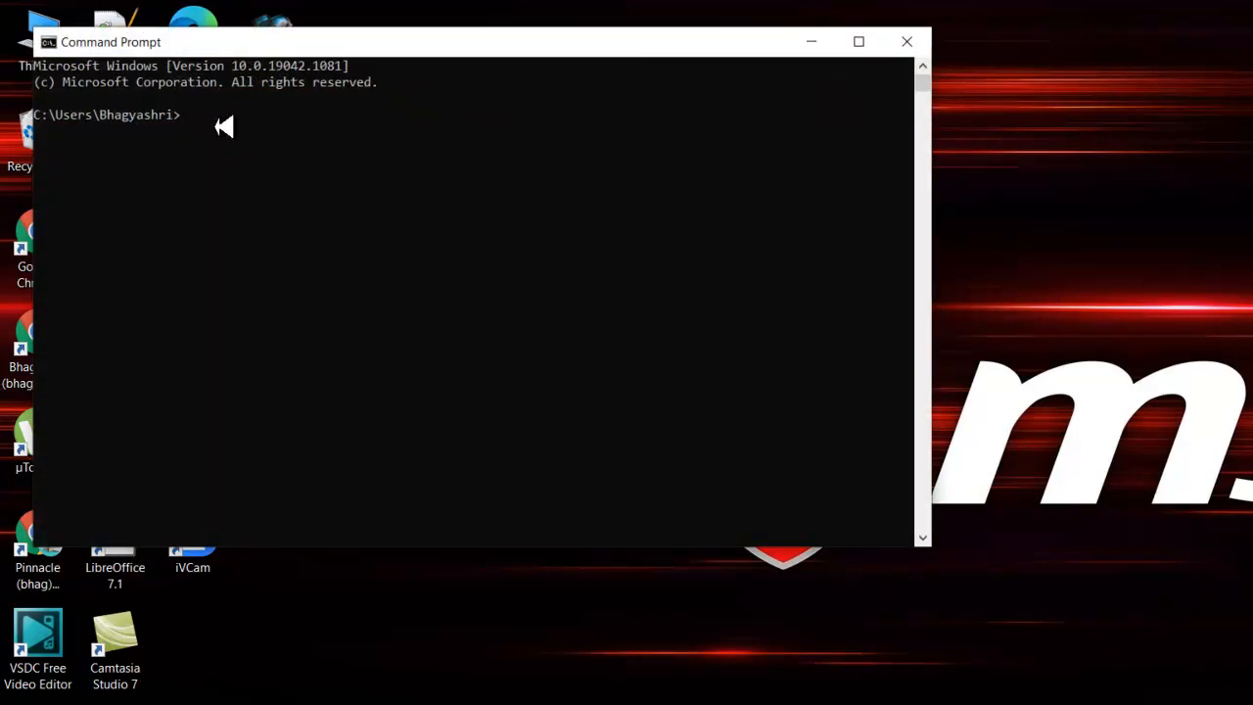
# Start the Python interpreter by running python in the Command Prompt
pyautogui.write('python')
pyautogui.press('Return')
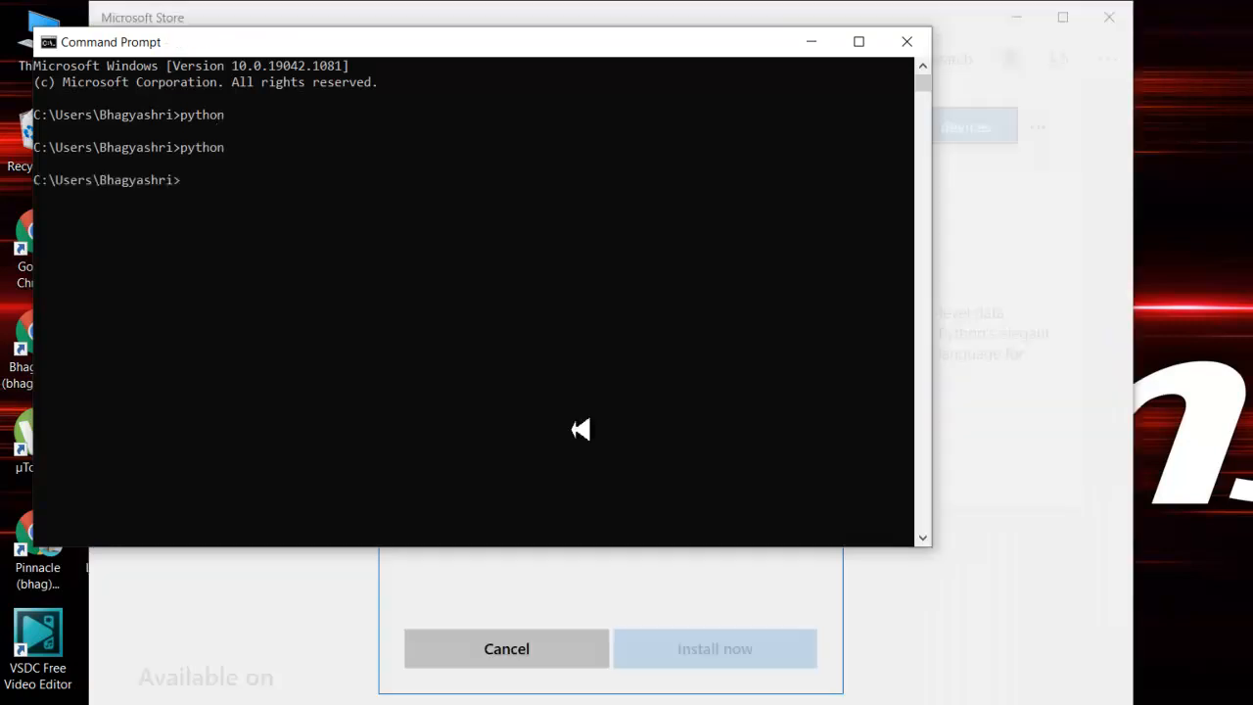
pyautogui.write('python')
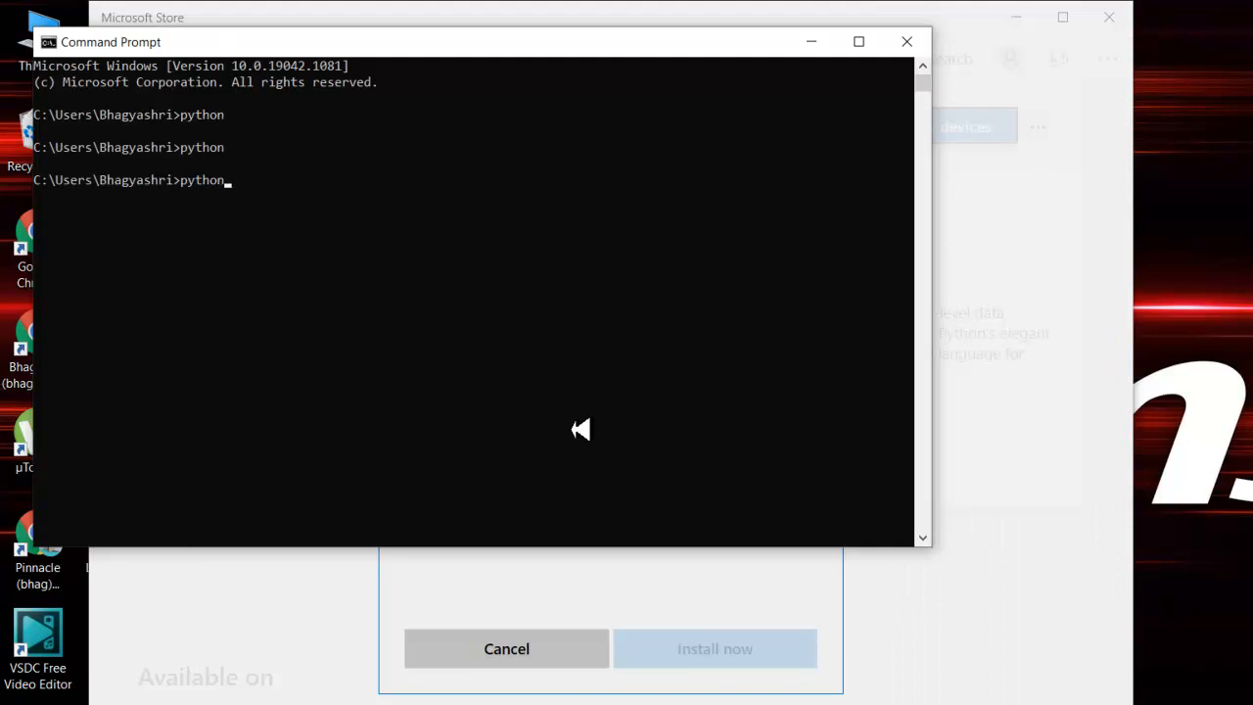
pyautogui.press('Return')
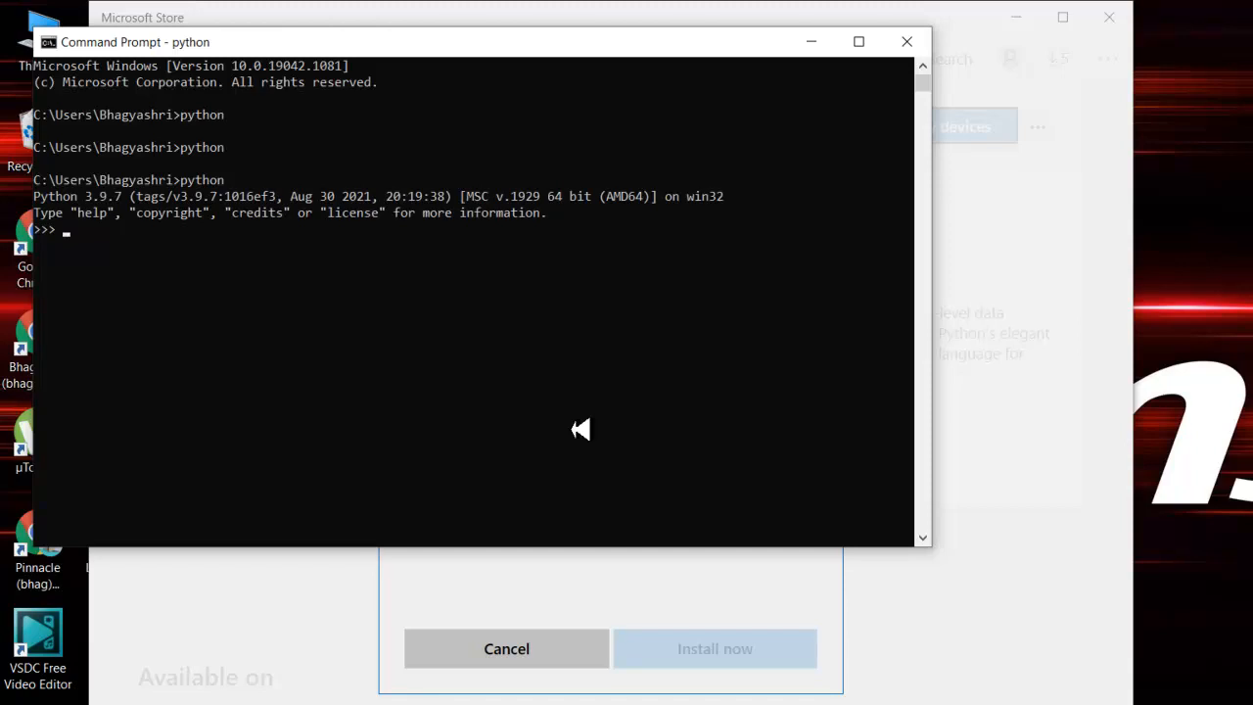
# Test the Python interpreter by evaluating 34+7, and leave it with exit()
pyautogui.write('34+7')
pyautogui.press('Return')
pyautogui.write('exit()')
pyautogui.press('Return')
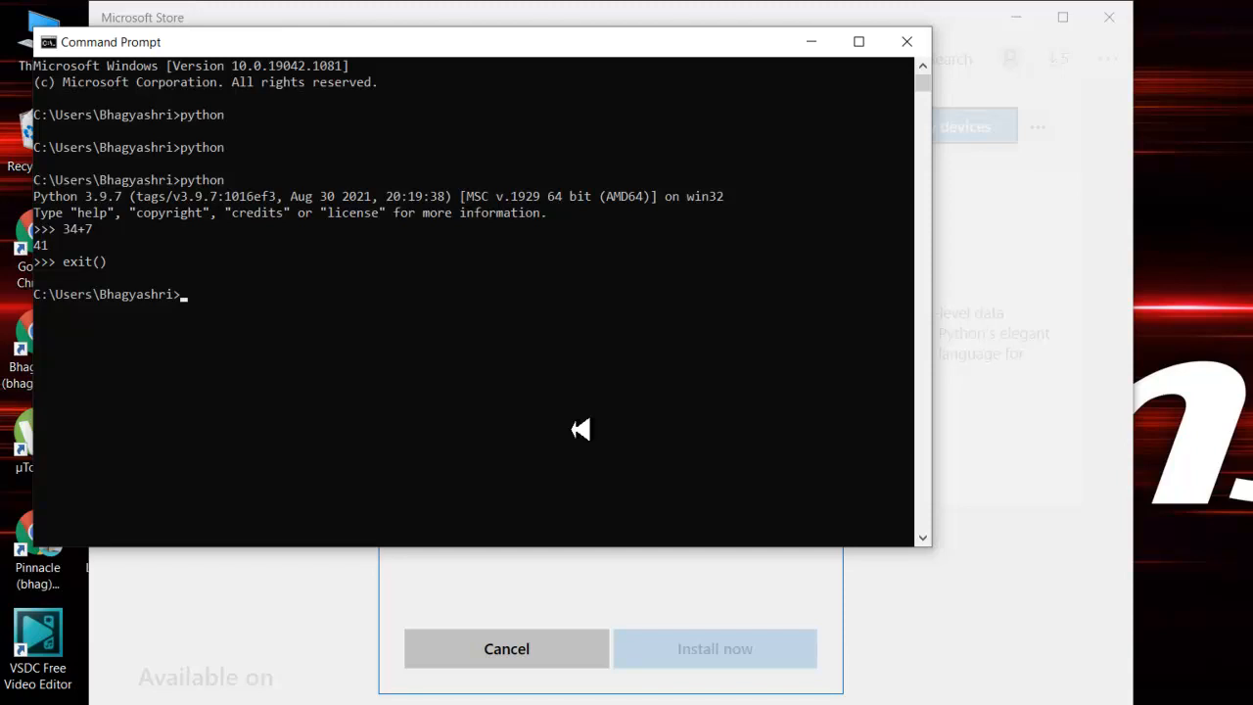
# Install the flask package by running pip install flask at the command line
pyautogui.write('pip install flask')
pyautogui.press('Return')
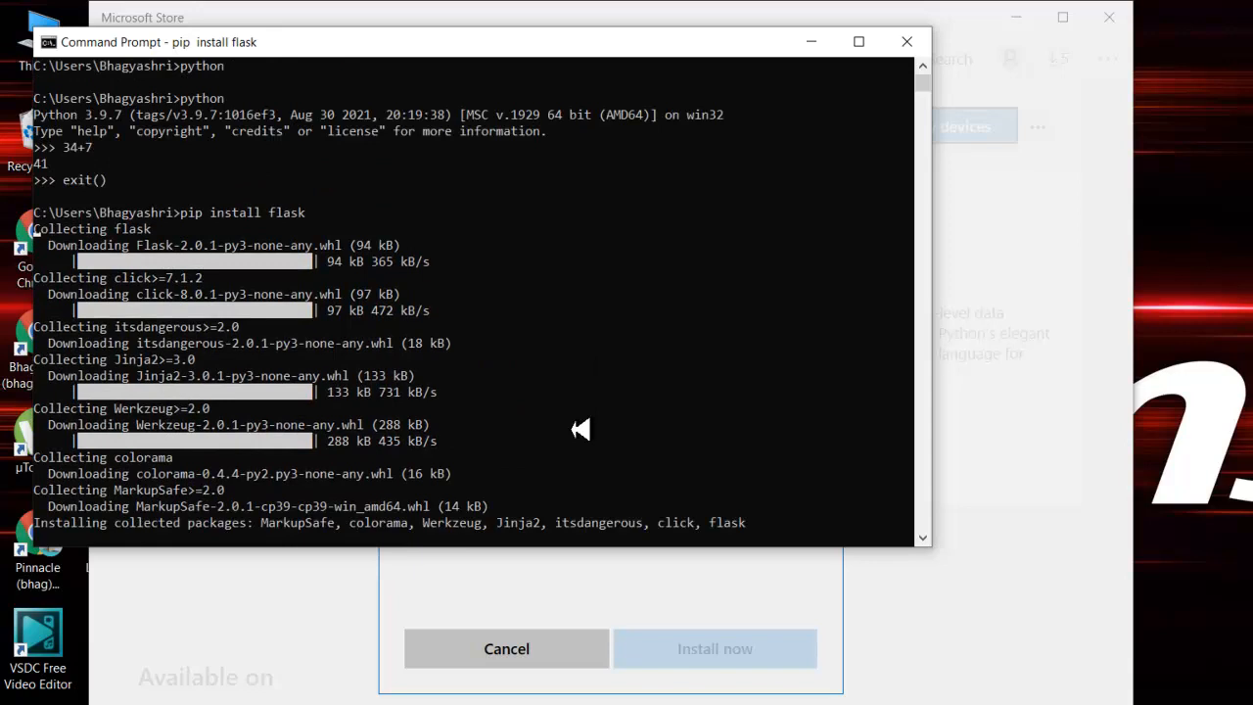
# Switch to Chrome, find the Notepad++ 8.1.4 release page by searching for "notepad++ download", and download the 32-bit x86 version
pyautogui.doubleClick(699, 29)
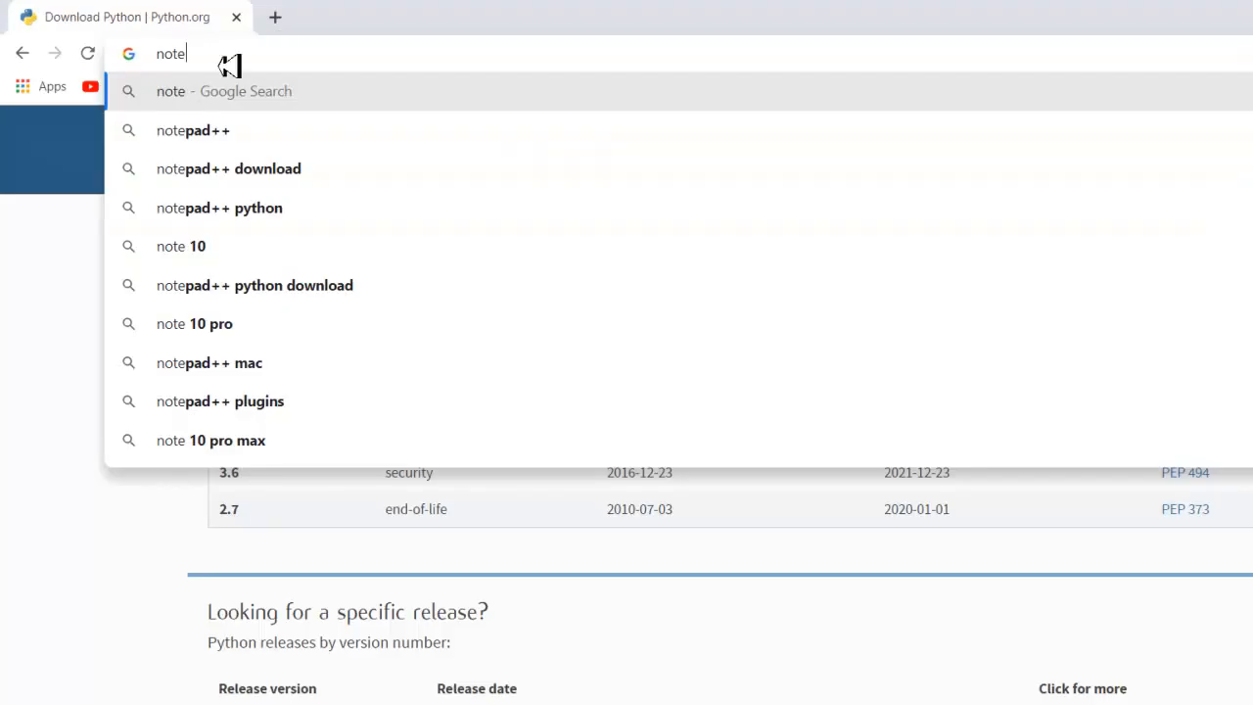
pyautogui.click(205, 168)
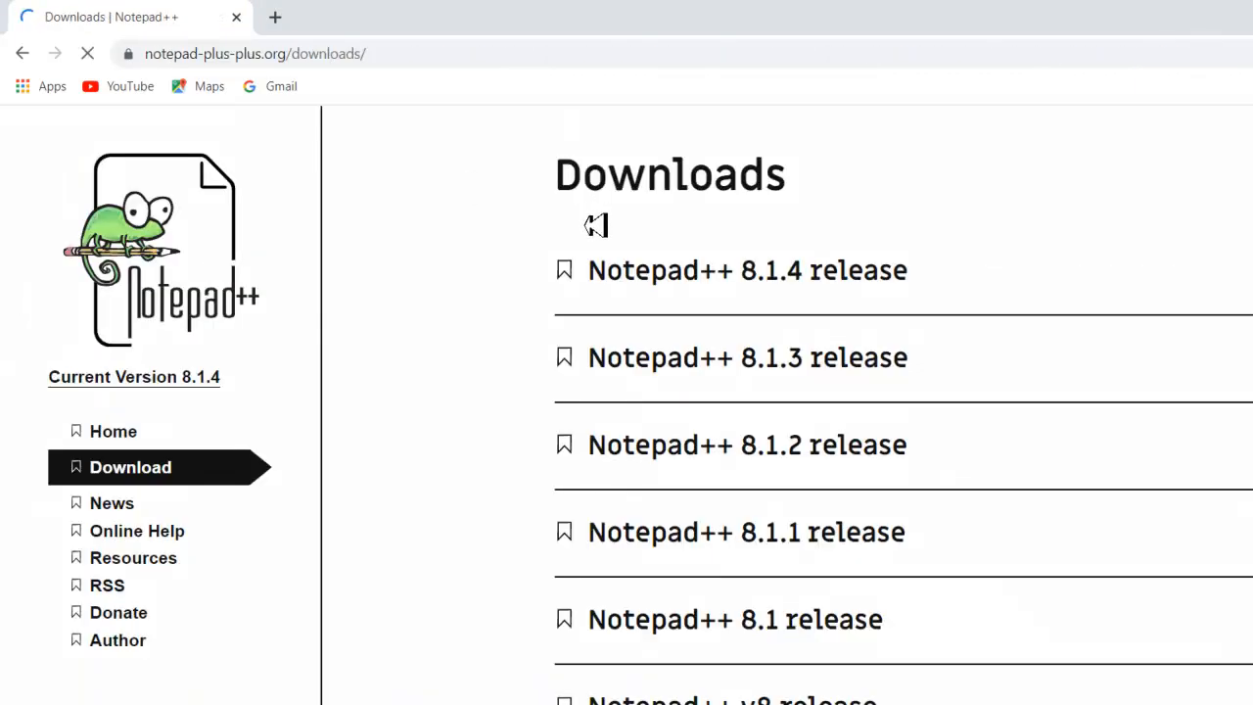
pyautogui.click(567, 267)
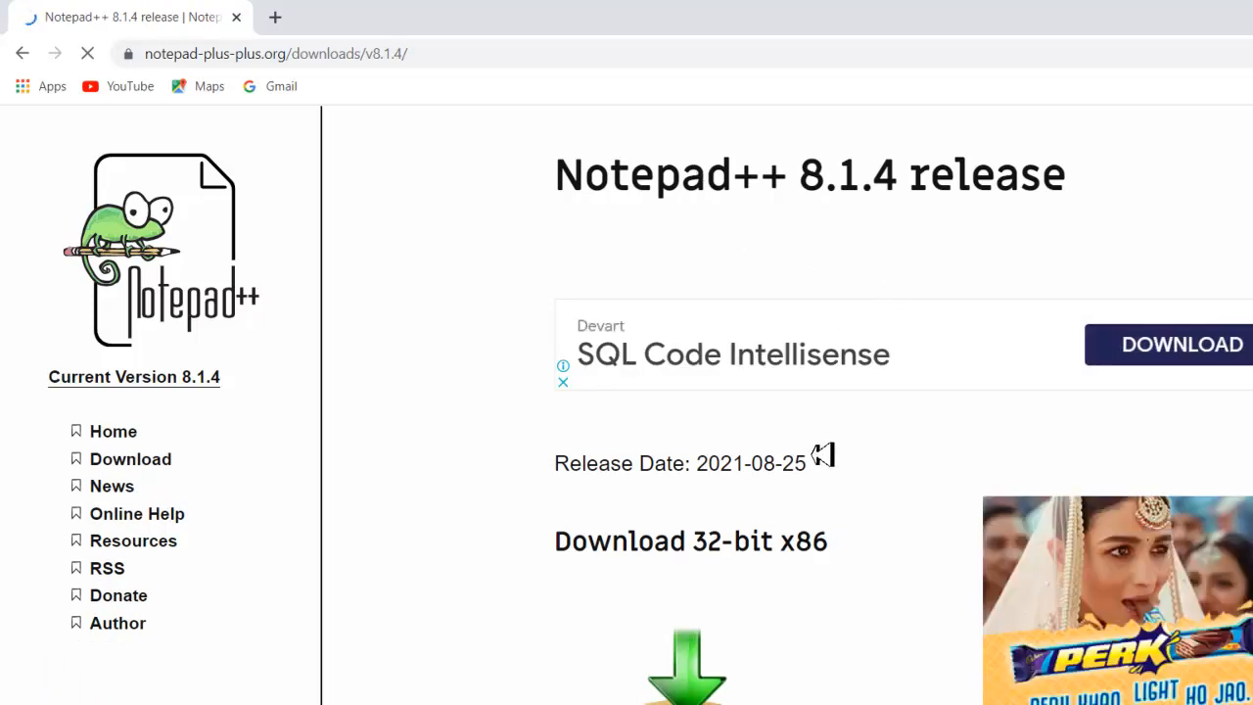
pyautogui.scroll(-6, 822, 455)
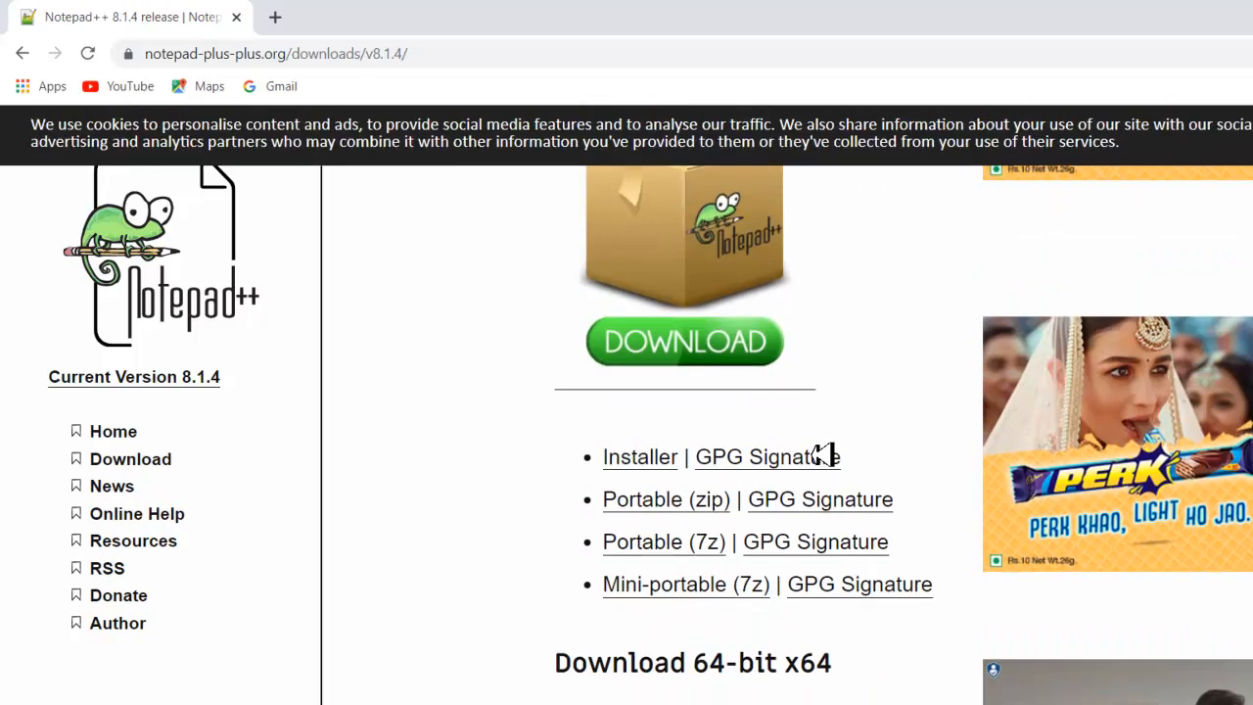
pyautogui.click(570, 281)
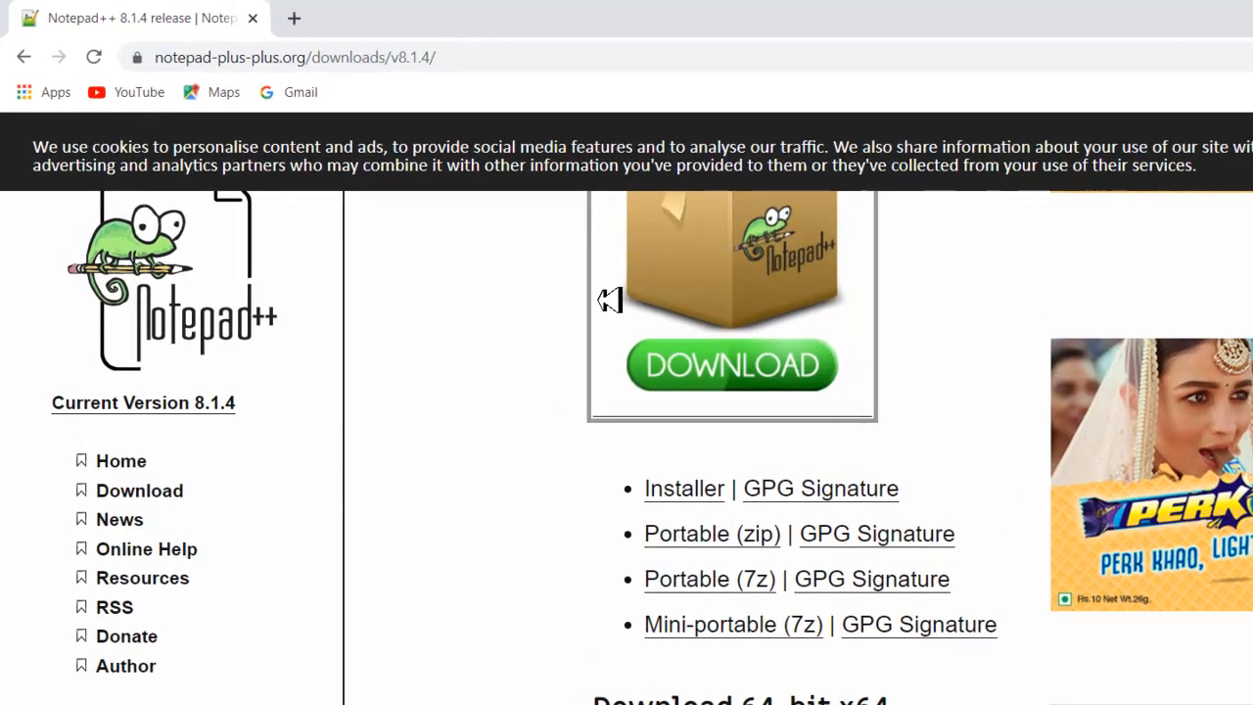